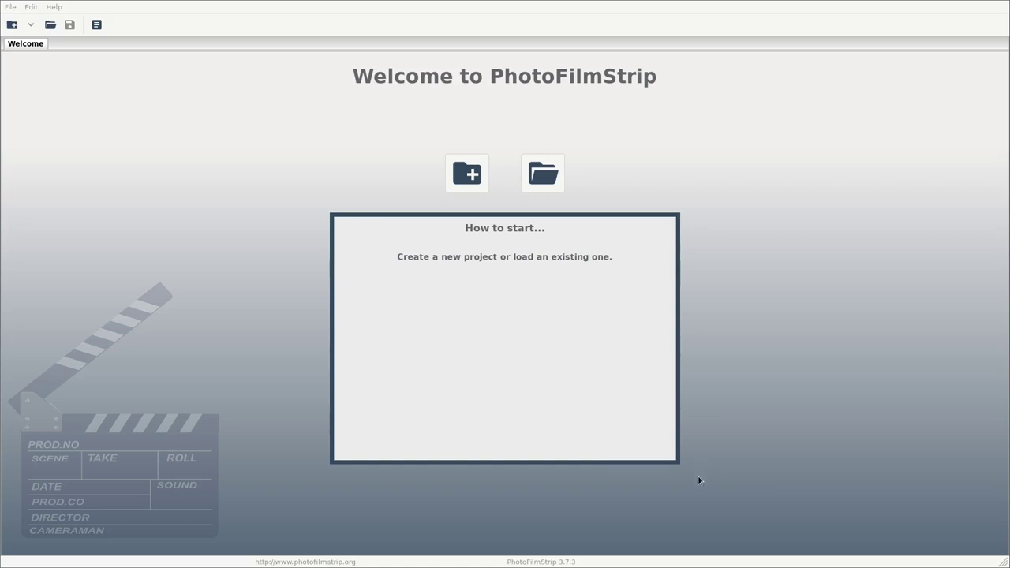
# - Start a new slideshow named 'tutorial' in /tmp/slideshow with a 16:9 aspect ratio
pyautogui.click(477, 181)
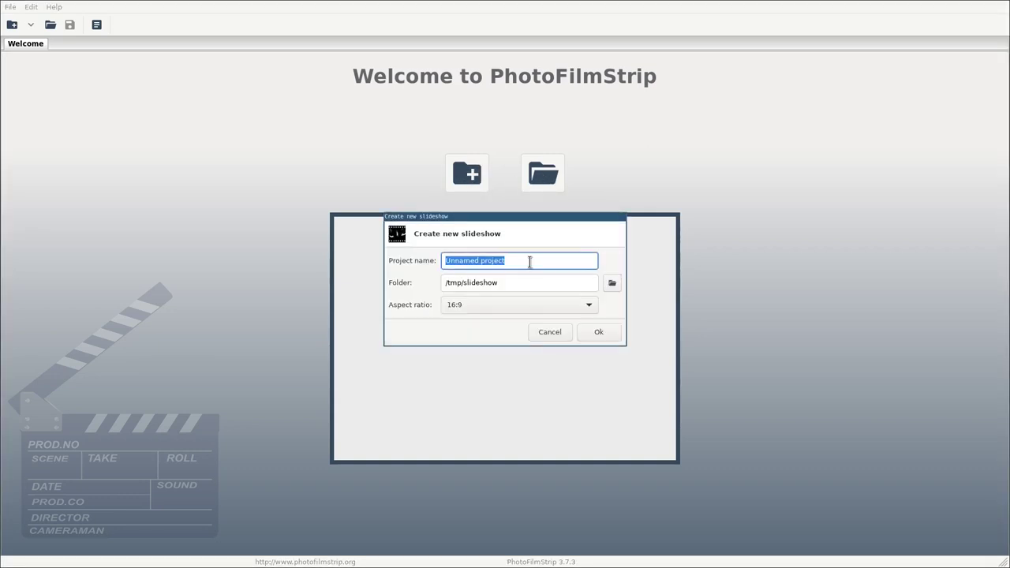
pyautogui.write('tutorial')
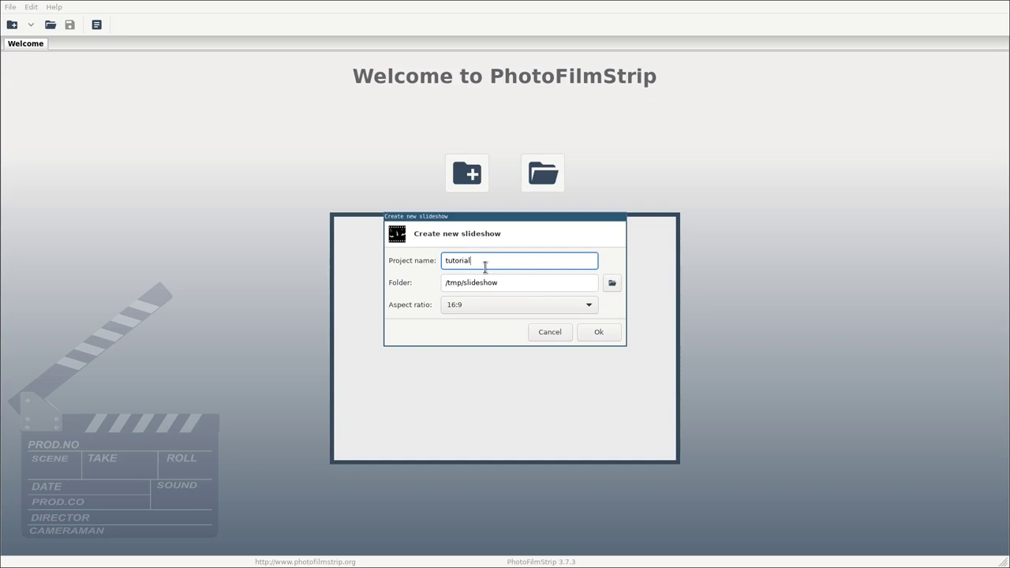
# - Create the tutorial project and load all seven photos from the folder into the filmstrip
pyautogui.click(599, 333)
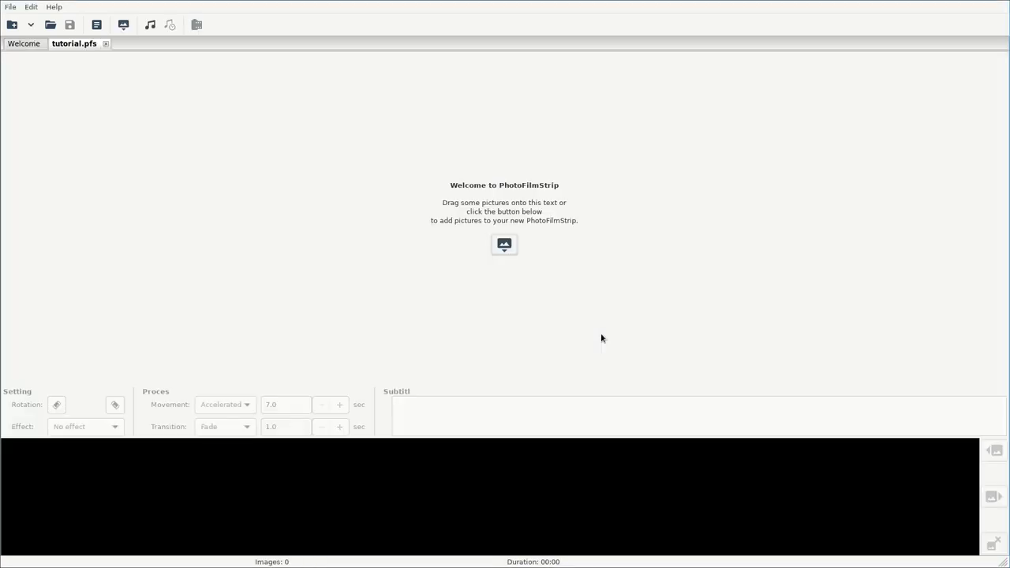
pyautogui.click(505, 246)
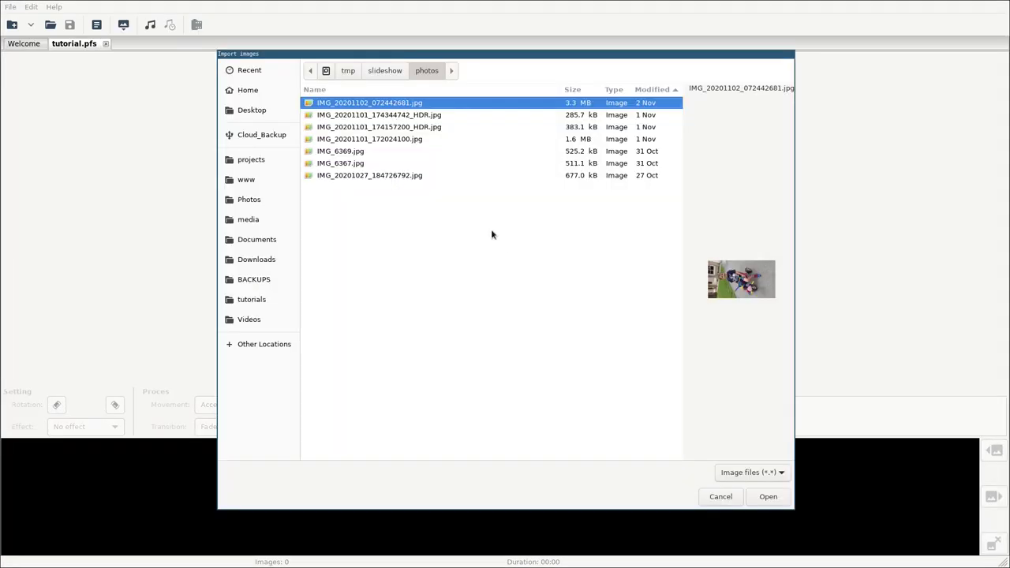
pyautogui.hotkey('ctrl', 'a')
pyautogui.click(768, 497)
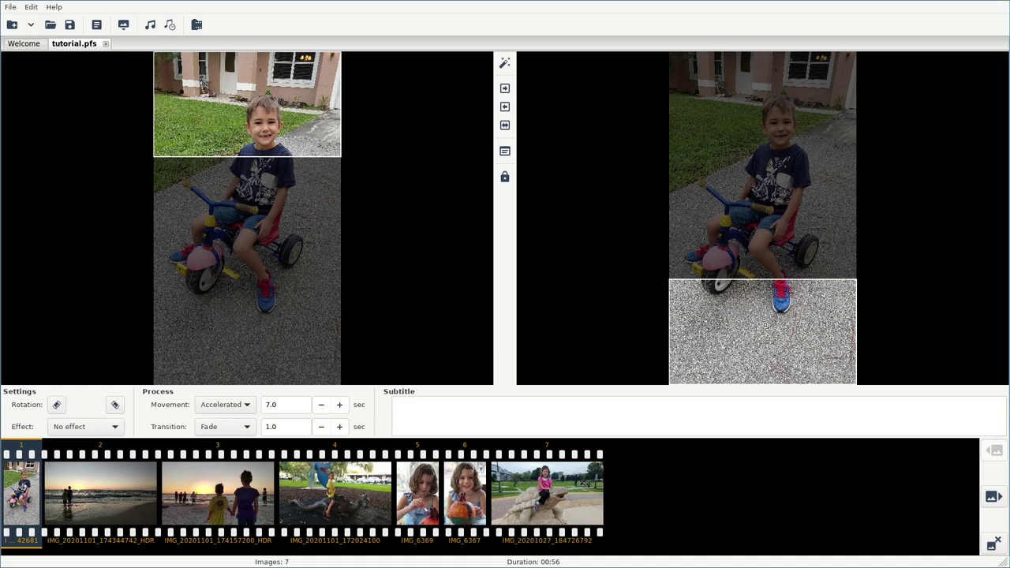
# - Reframe photo 1's start and end views, photo 3's end view and photo 4's start view around the boy
pyautogui.moveTo(768, 313); pyautogui.dragTo(768, 99)
pyautogui.moveTo(308, 132); pyautogui.dragTo(291, 202)
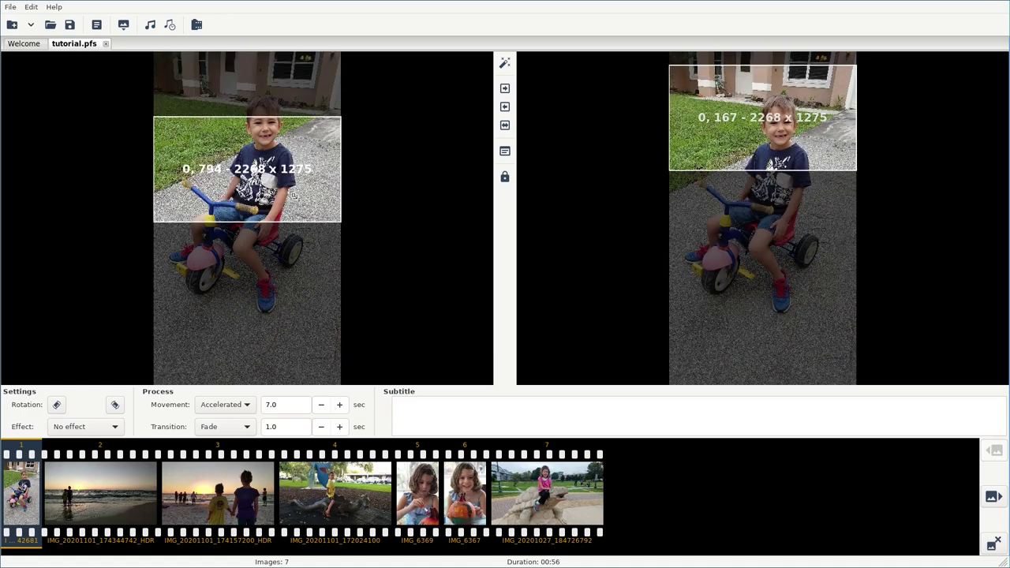
pyautogui.click(114, 508)
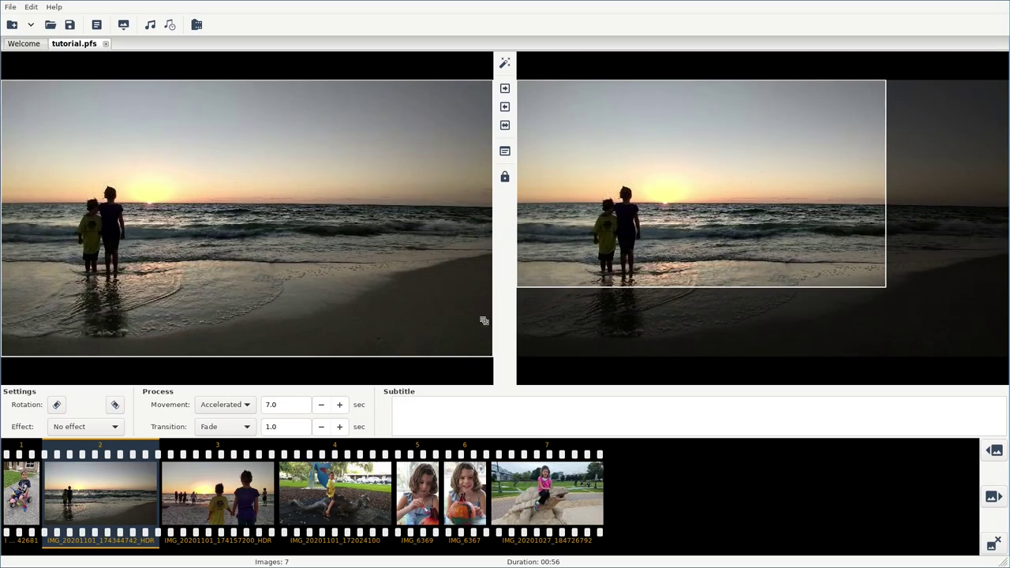
pyautogui.click(243, 488)
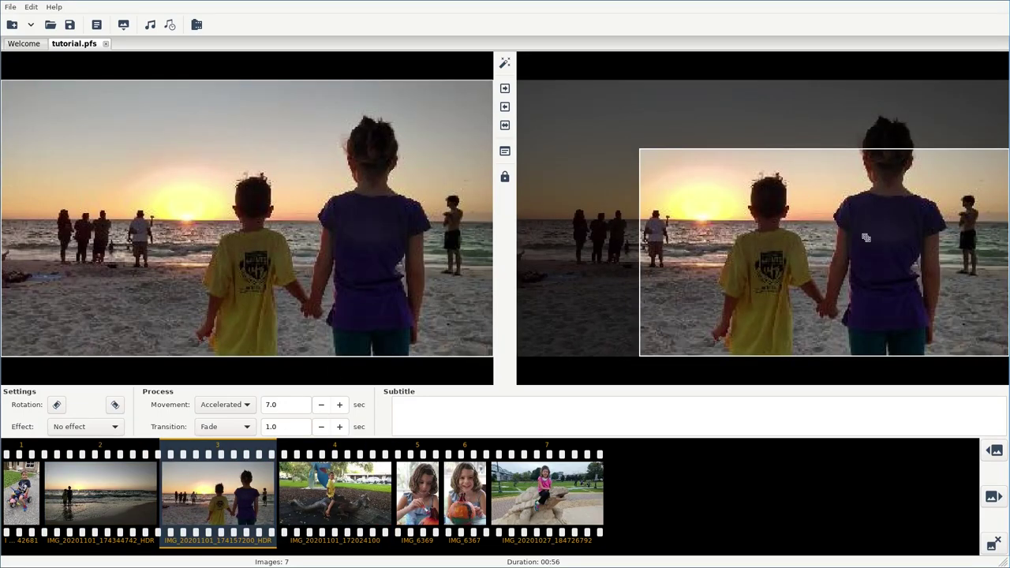
pyautogui.moveTo(866, 238); pyautogui.dragTo(820, 198)
pyautogui.click(320, 507)
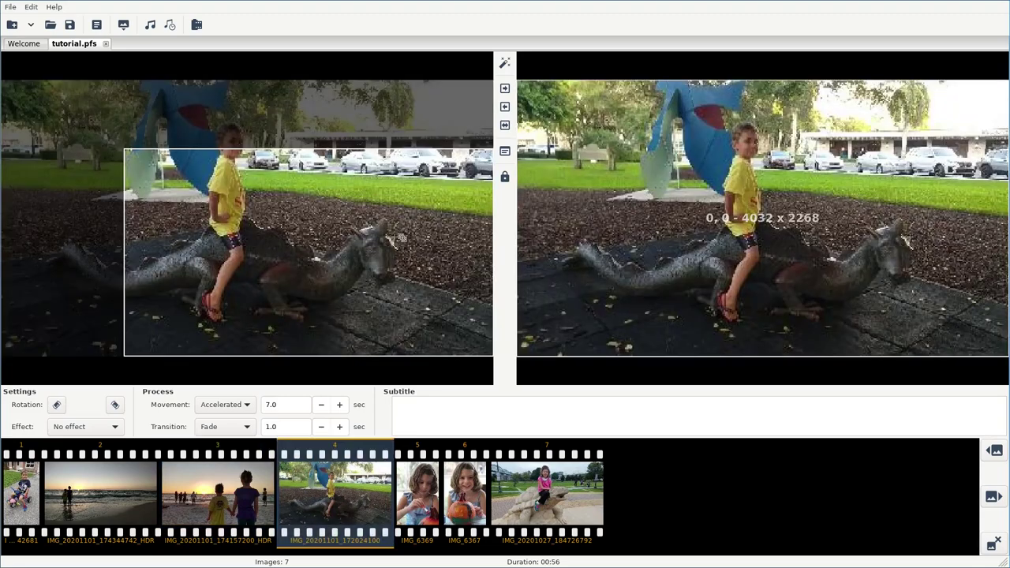
pyautogui.moveTo(308, 253)
pyautogui.mouseDown()
pyautogui.moveTo(237, 229)
pyautogui.moveTo(316, 260)
pyautogui.mouseUp()
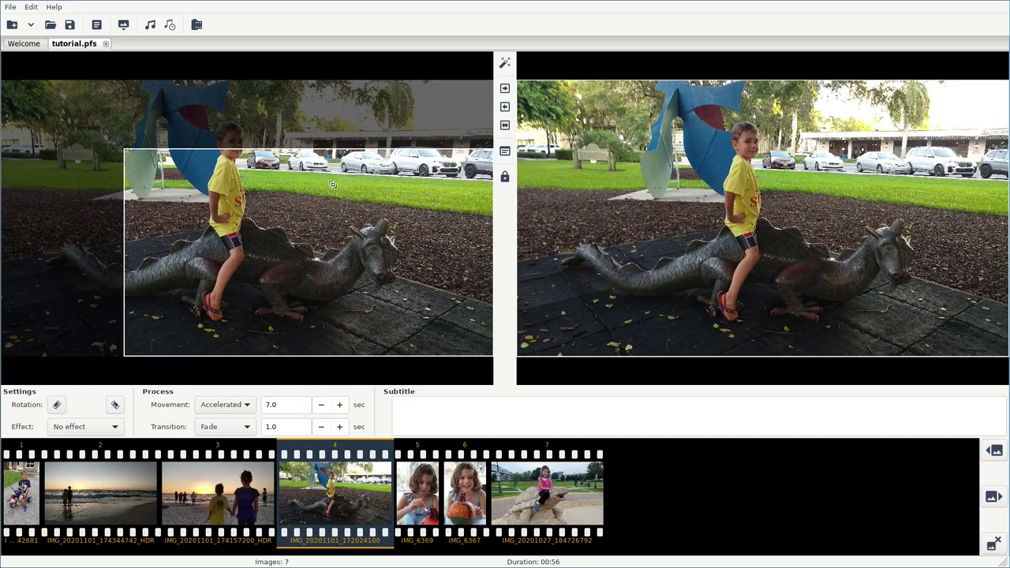
pyautogui.moveTo(328, 200); pyautogui.dragTo(283, 168)
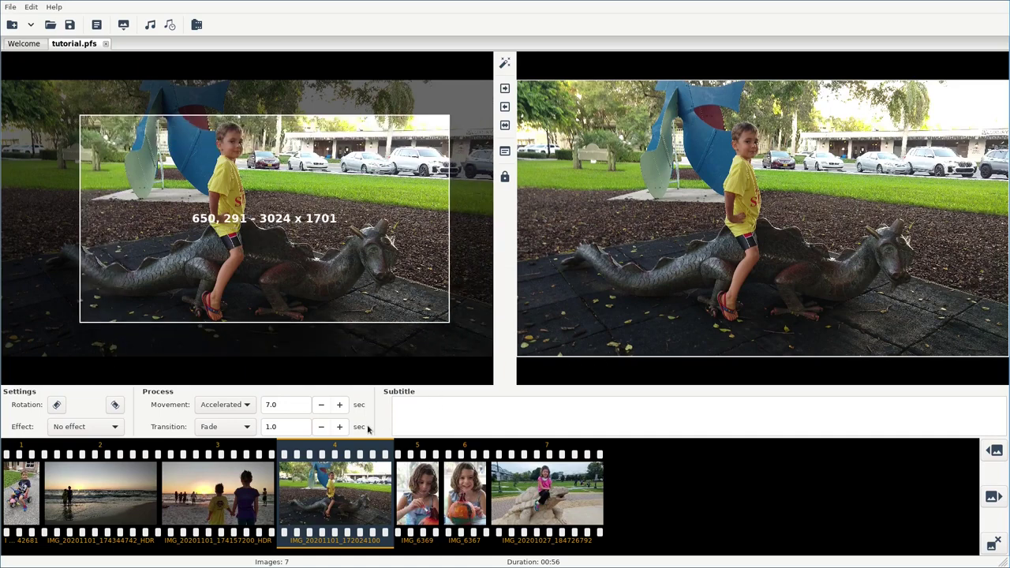
# - Make photo 6 pan from the girl's face to the pumpkin, and shift photo 7's start right toward the girl
pyautogui.click(423, 508)
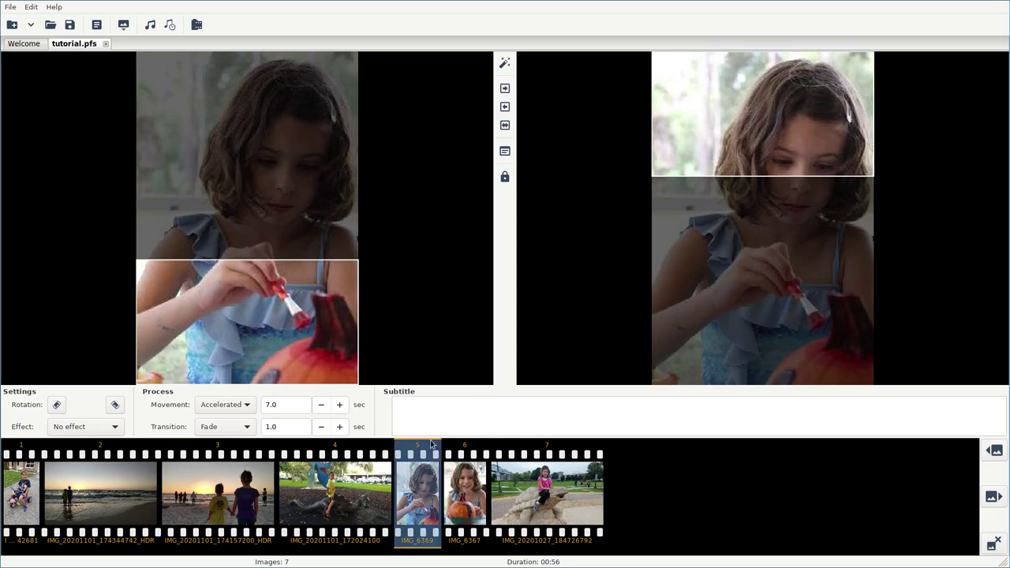
pyautogui.click(468, 479)
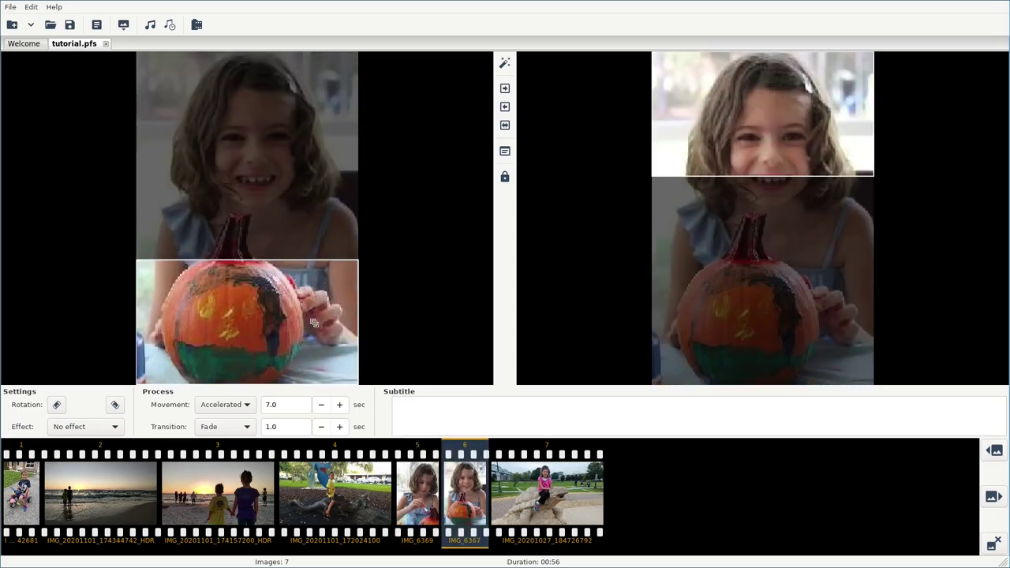
pyautogui.moveTo(287, 350); pyautogui.dragTo(355, 142)
pyautogui.moveTo(759, 158); pyautogui.dragTo(760, 367)
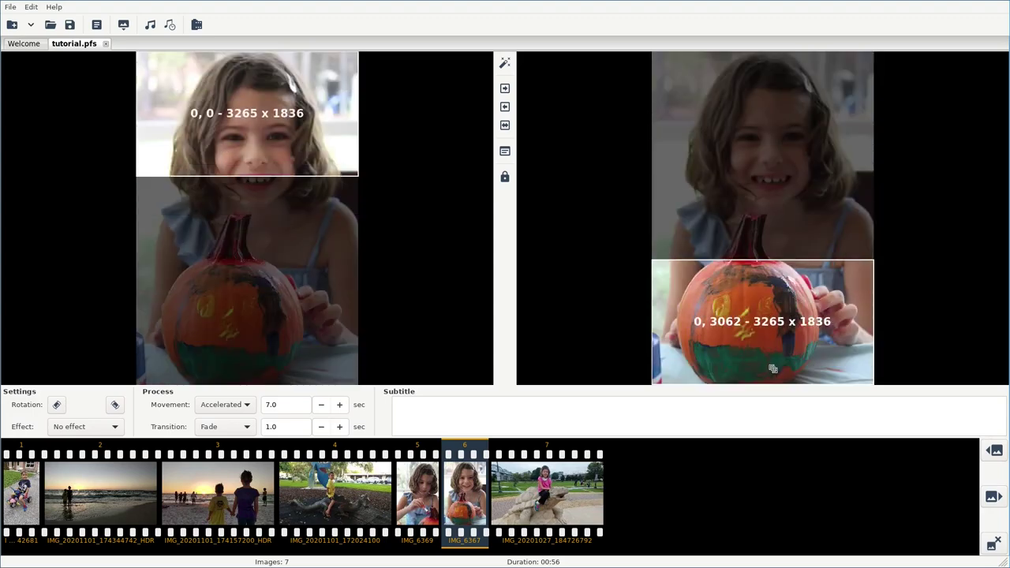
pyautogui.click(539, 503)
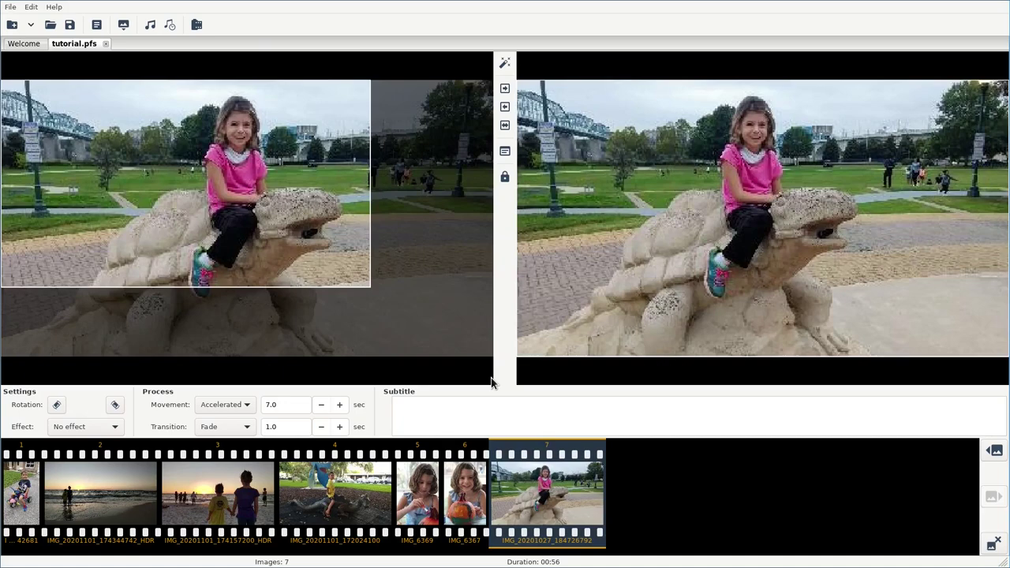
pyautogui.moveTo(265, 212); pyautogui.dragTo(322, 217)
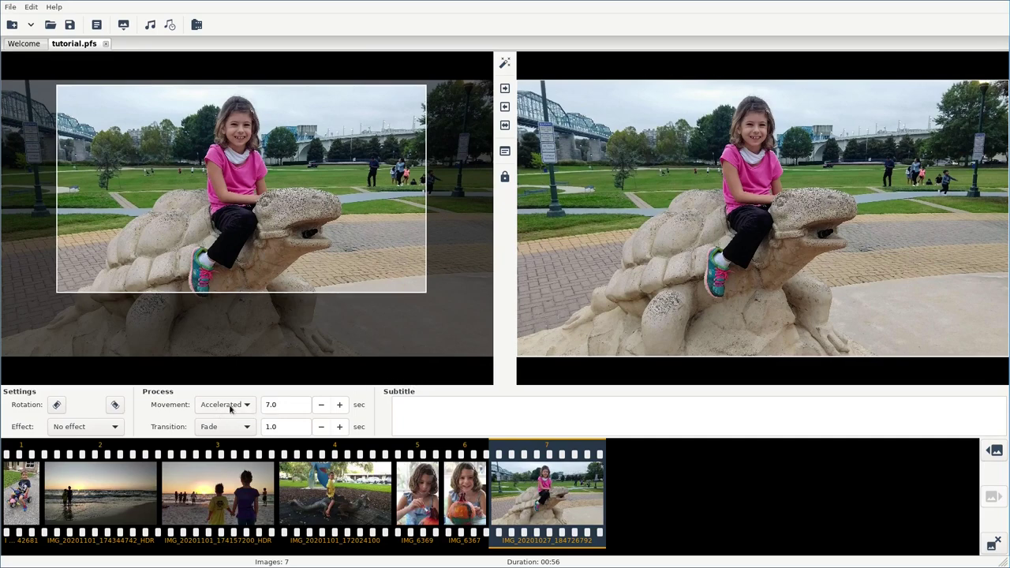
pyautogui.click(475, 484)
pyautogui.click(418, 490)
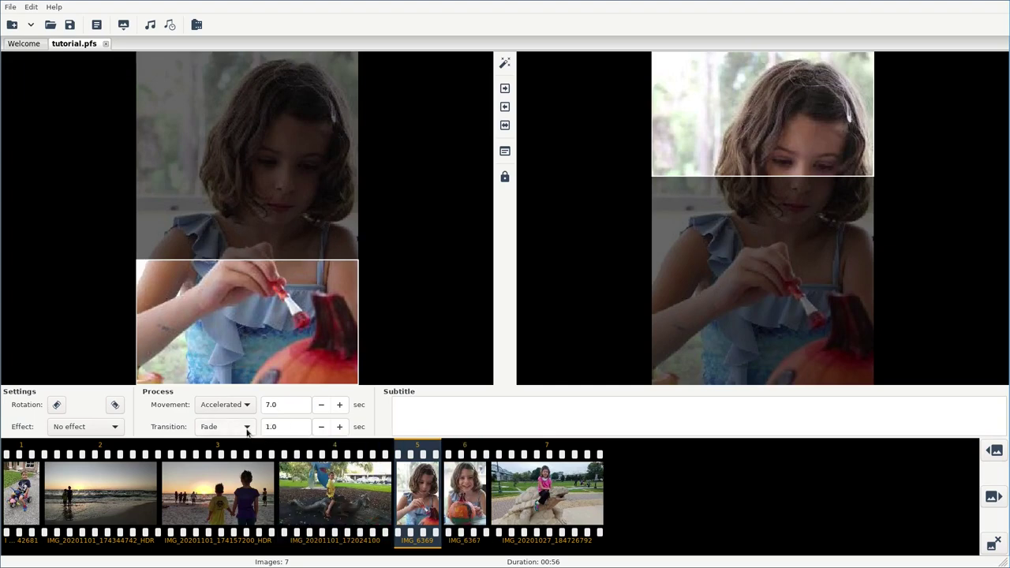
pyautogui.click(247, 428)
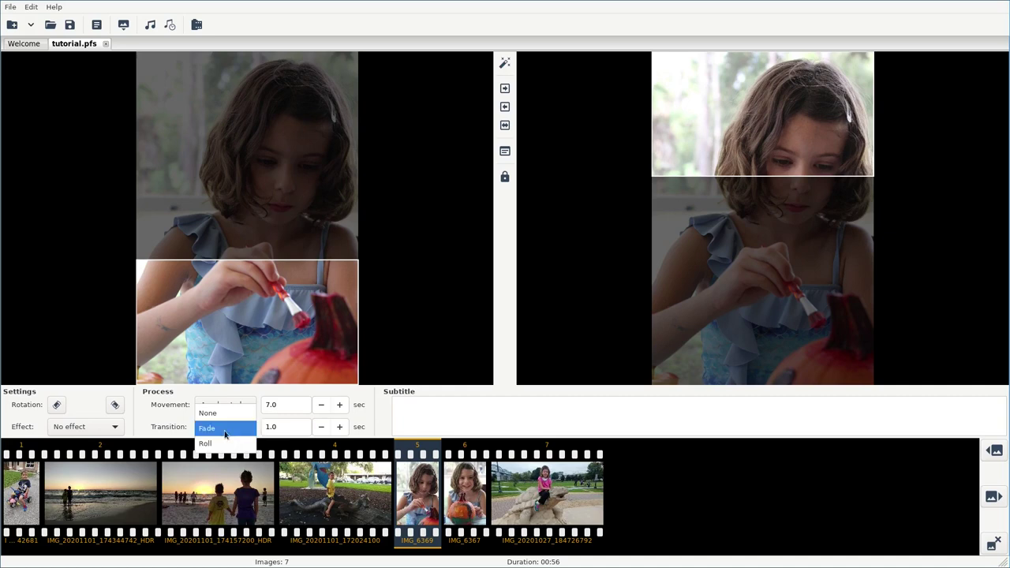
pyautogui.click(388, 430)
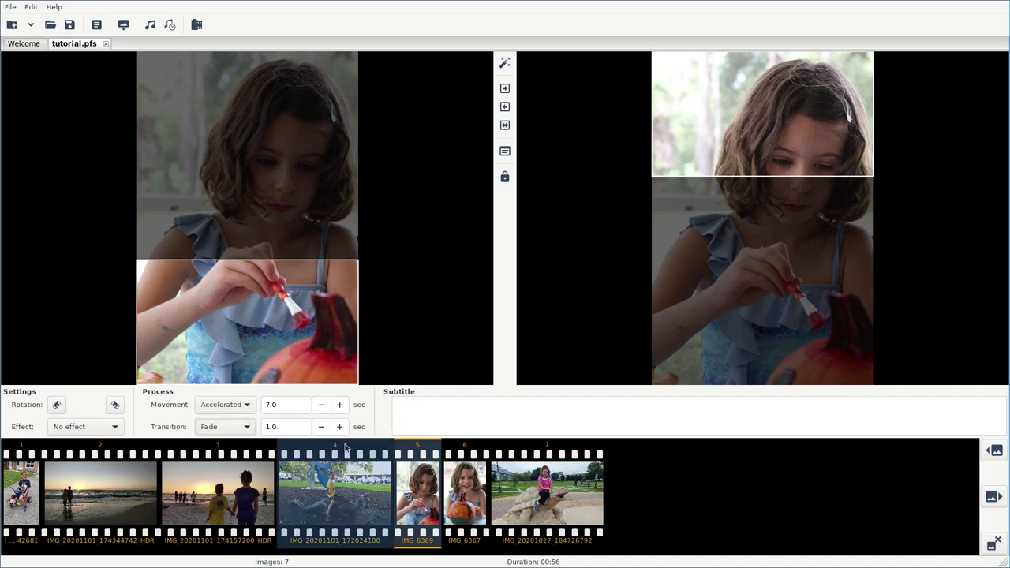
pyautogui.click(115, 429)
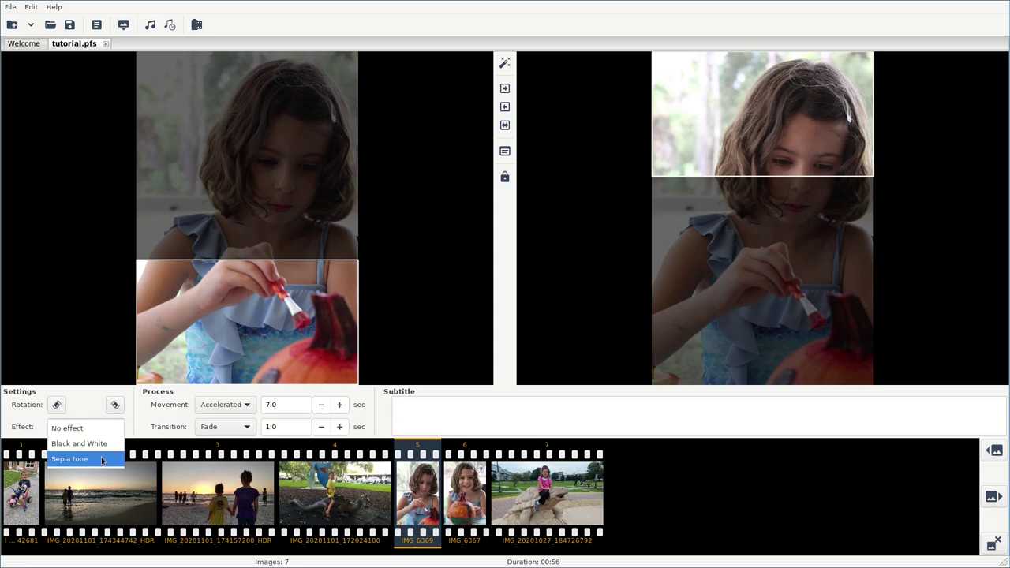
pyautogui.click(641, 459)
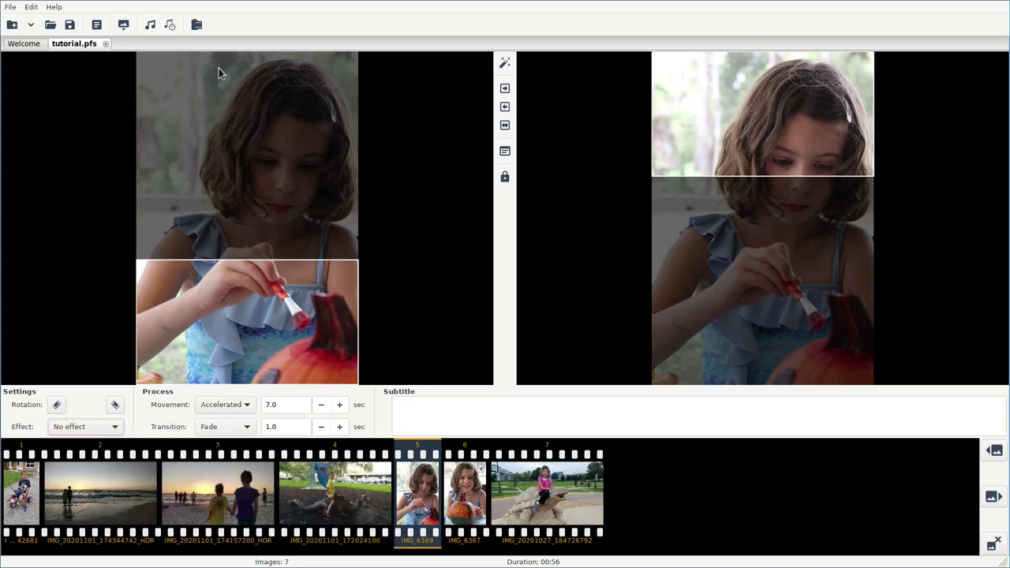
# - Render the project as x264/AAC (MP4) with the FULL-HD (1920x1080) profile
pyautogui.click(197, 25)
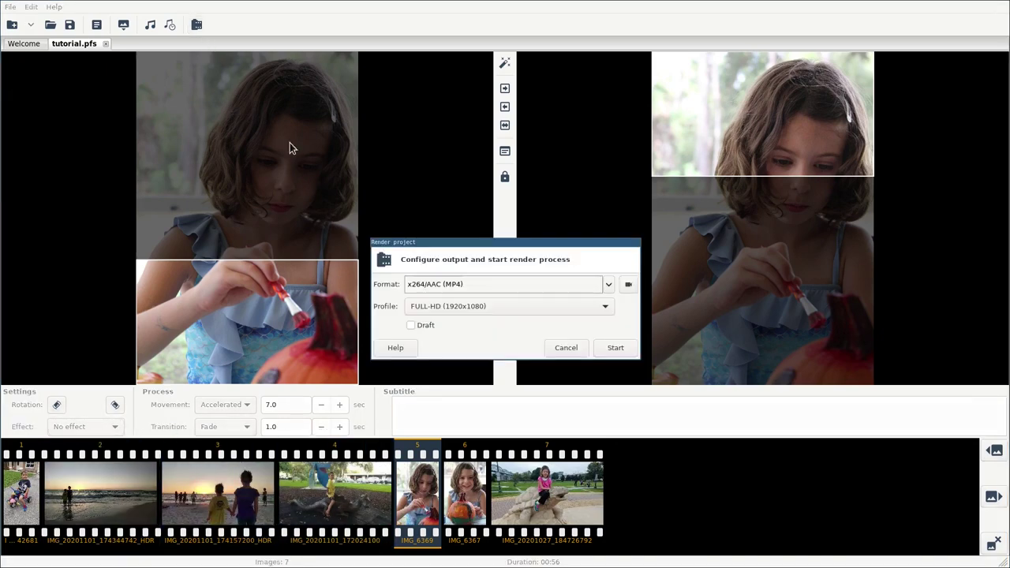
pyautogui.click(475, 288)
pyautogui.click(477, 288)
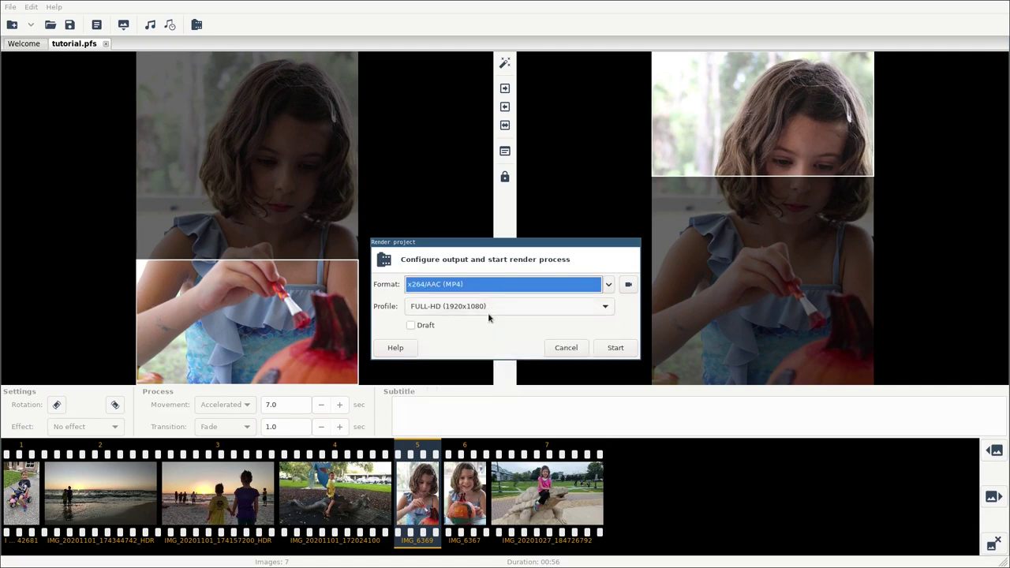
pyautogui.click(612, 347)
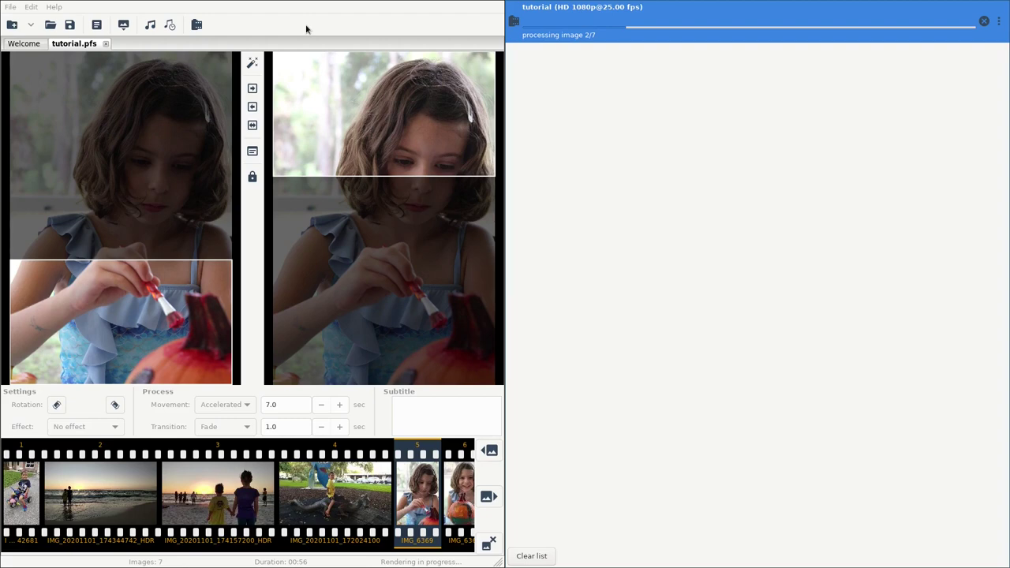
# - Add /tmp/slideshow/music.mp3 as the slideshow's background music
pyautogui.click(150, 28)
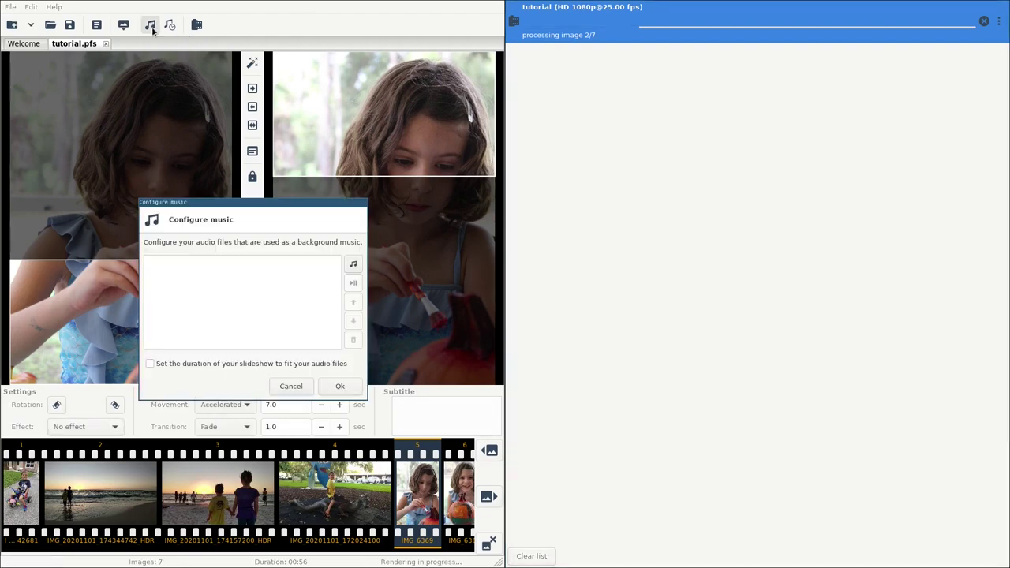
pyautogui.click(352, 264)
pyautogui.click(128, 149)
pyautogui.doubleClick(127, 149)
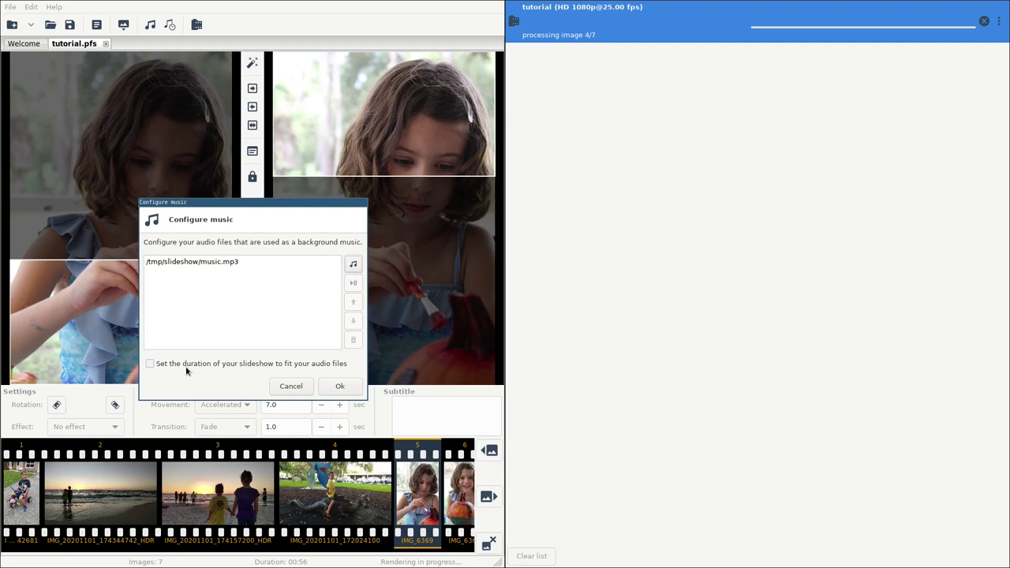
pyautogui.click(341, 386)
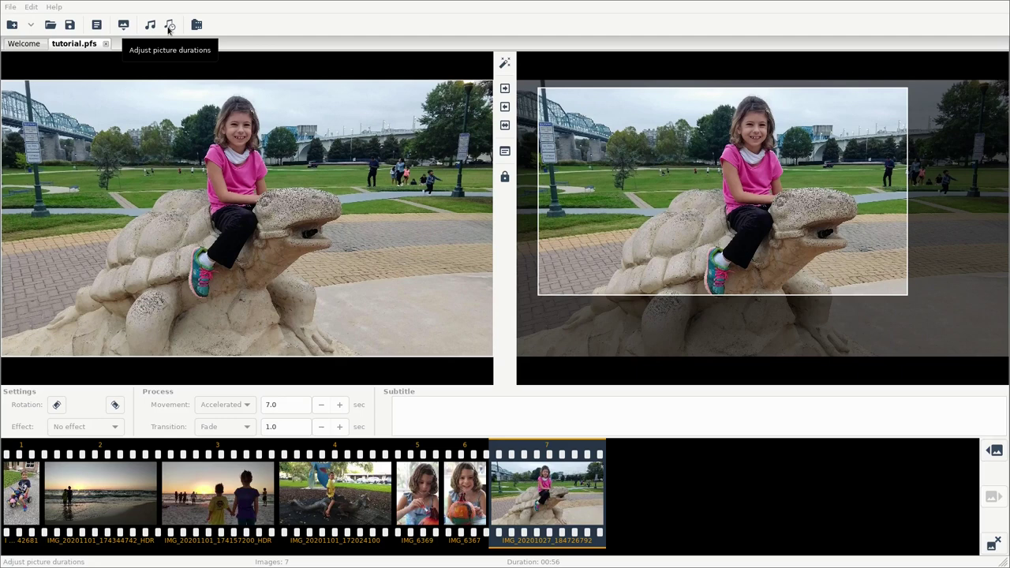
# - Play the music and tap along to record durations for pictures 1 through 5
pyautogui.click(168, 26)
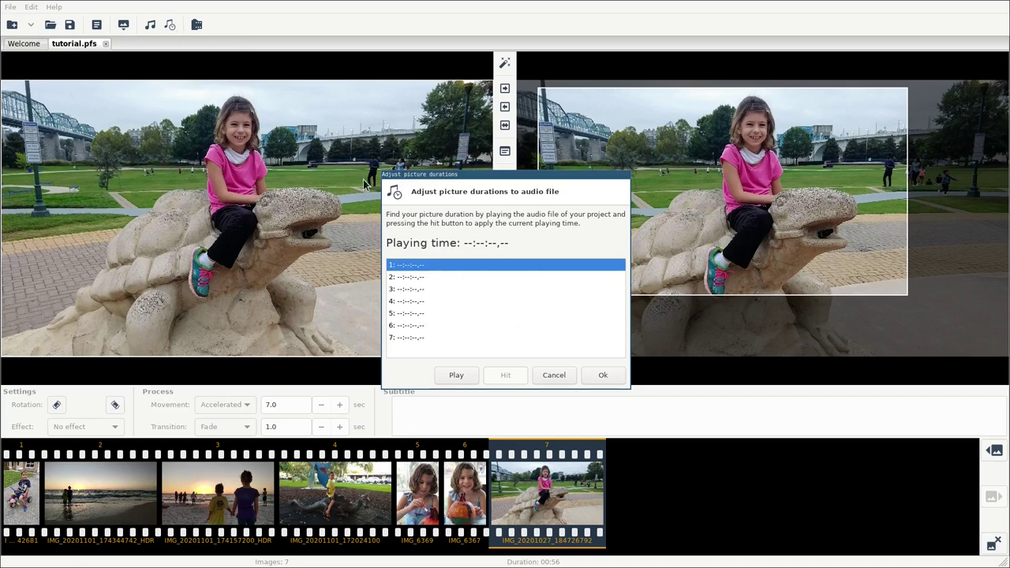
pyautogui.click(457, 375)
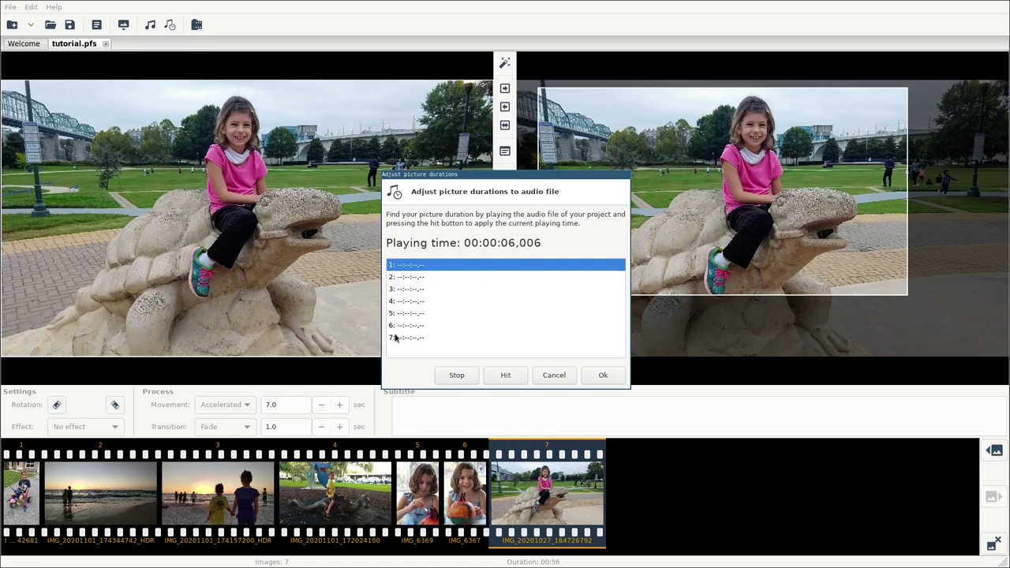
pyautogui.click(499, 378)
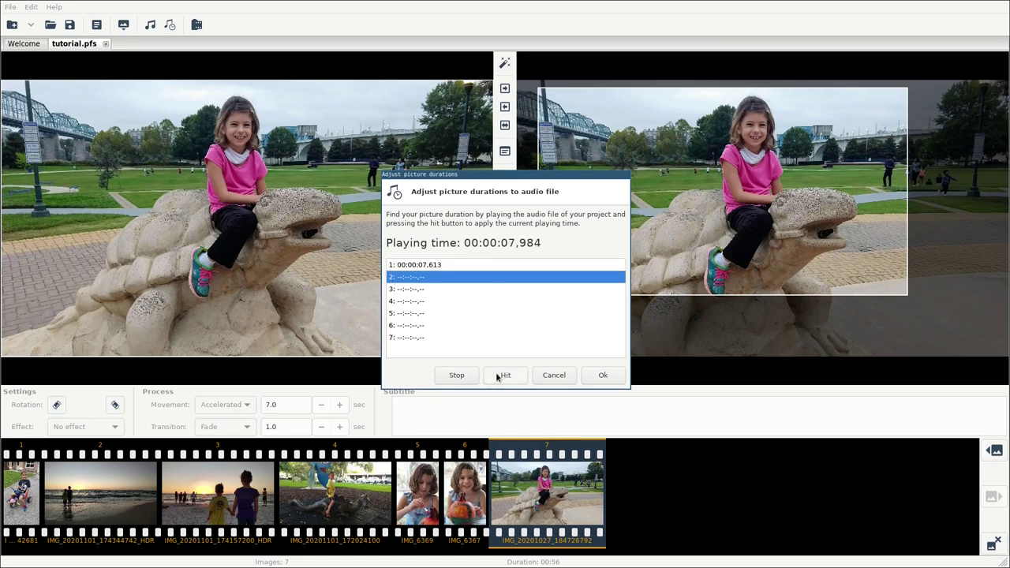
pyautogui.click(497, 378)
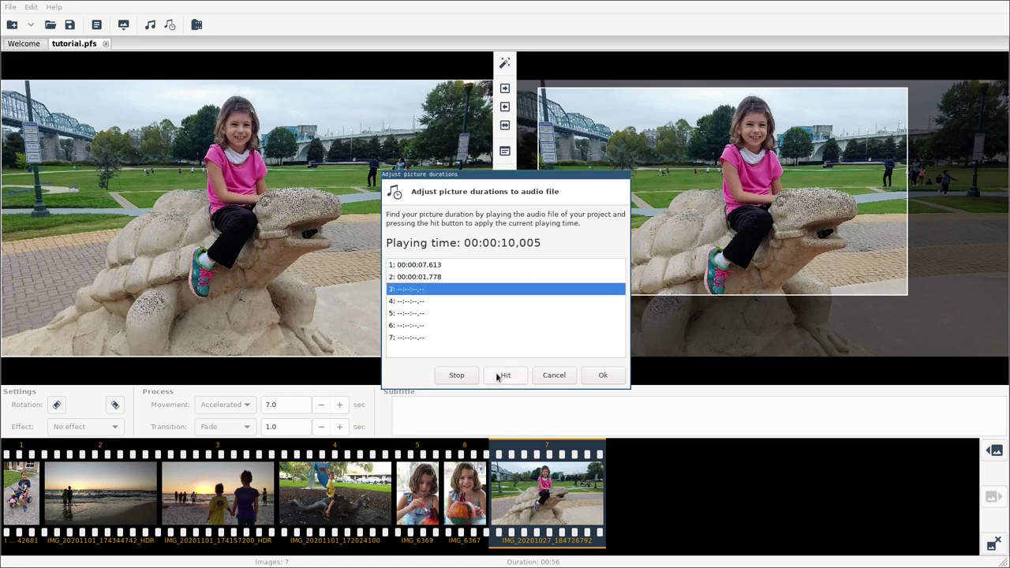
pyautogui.click(498, 377)
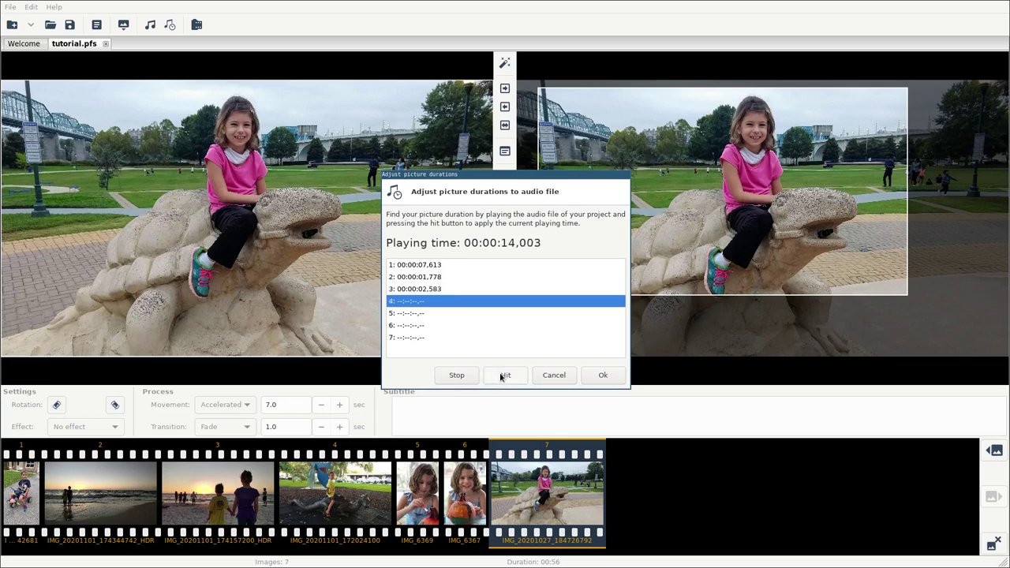
pyautogui.click(502, 377)
pyautogui.click(503, 377)
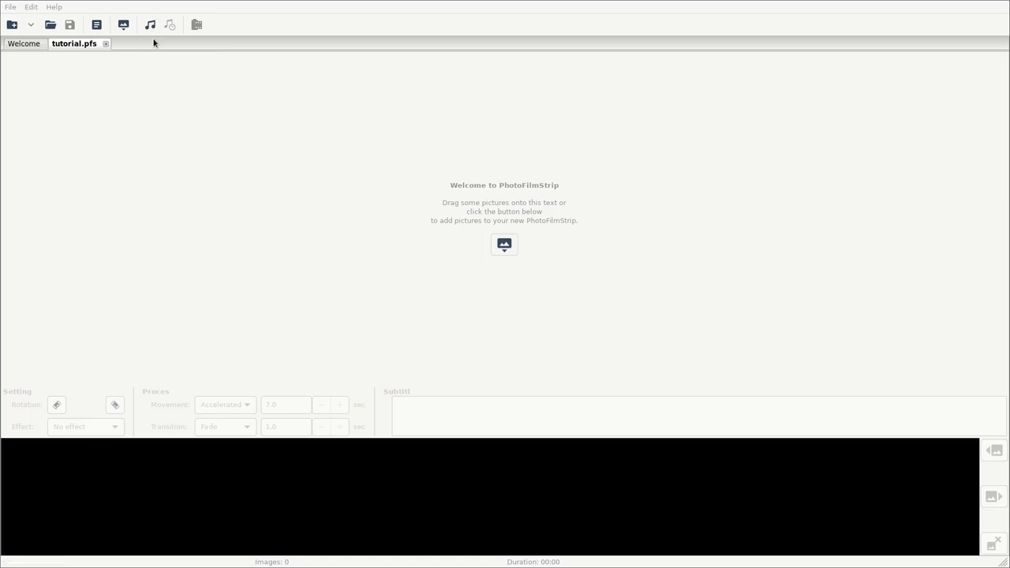
# - Import all seven photos and raise photo 1's end frame toward the boy's face
pyautogui.click(509, 247)
pyautogui.hotkey('ctrl', 'a')
pyautogui.press('Return')
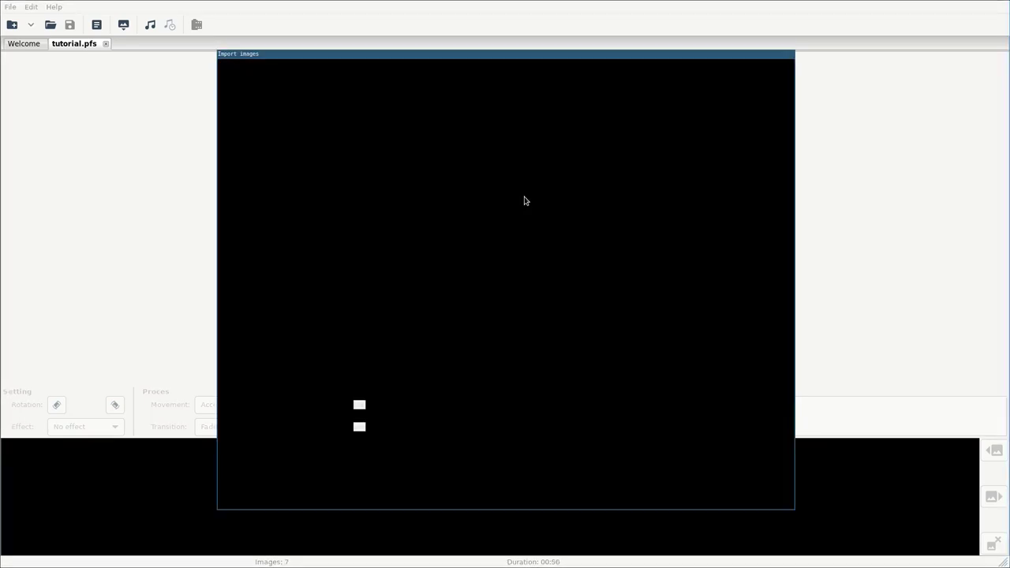
pyautogui.moveTo(701, 322); pyautogui.dragTo(728, 168)
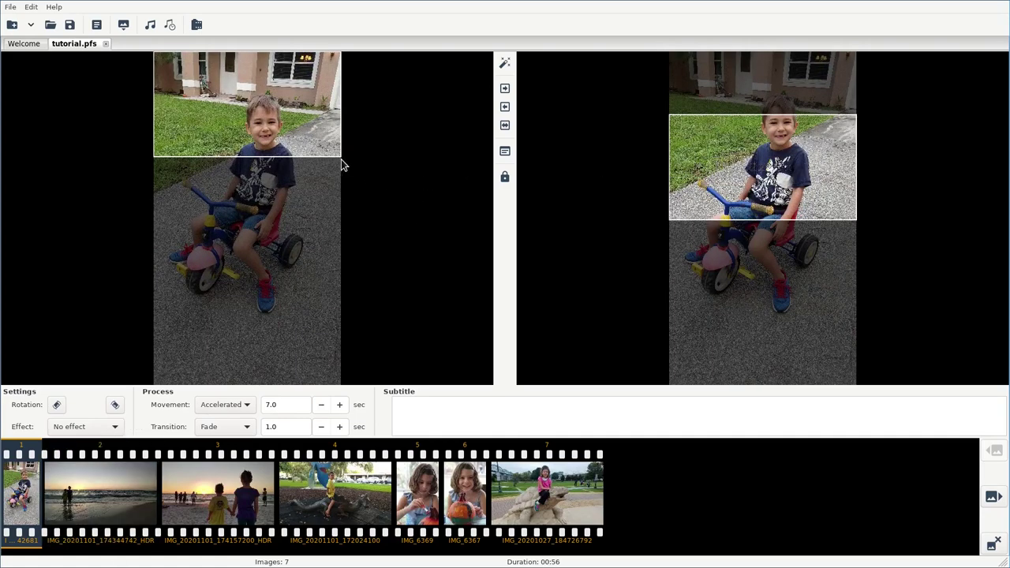
# - Tighten photo 1's start frame to 1644 x 925 centred on the boy and raise its end frame
pyautogui.moveTo(338, 156); pyautogui.dragTo(316, 141)
pyautogui.moveTo(261, 122); pyautogui.dragTo(268, 146)
pyautogui.moveTo(785, 174); pyautogui.dragTo(784, 157)
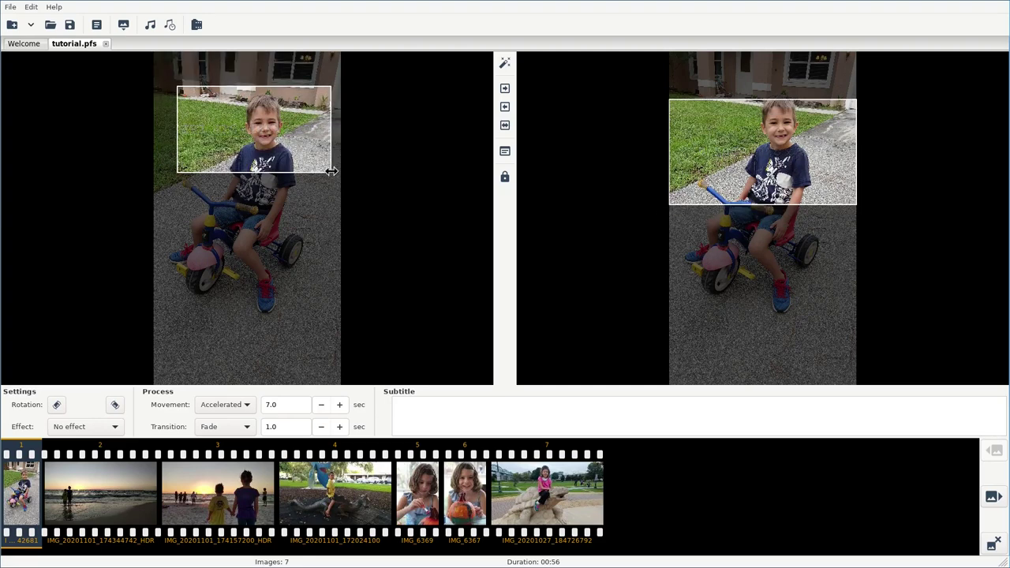
pyautogui.moveTo(331, 172); pyautogui.dragTo(313, 163)
pyautogui.moveTo(258, 148); pyautogui.dragTo(268, 153)
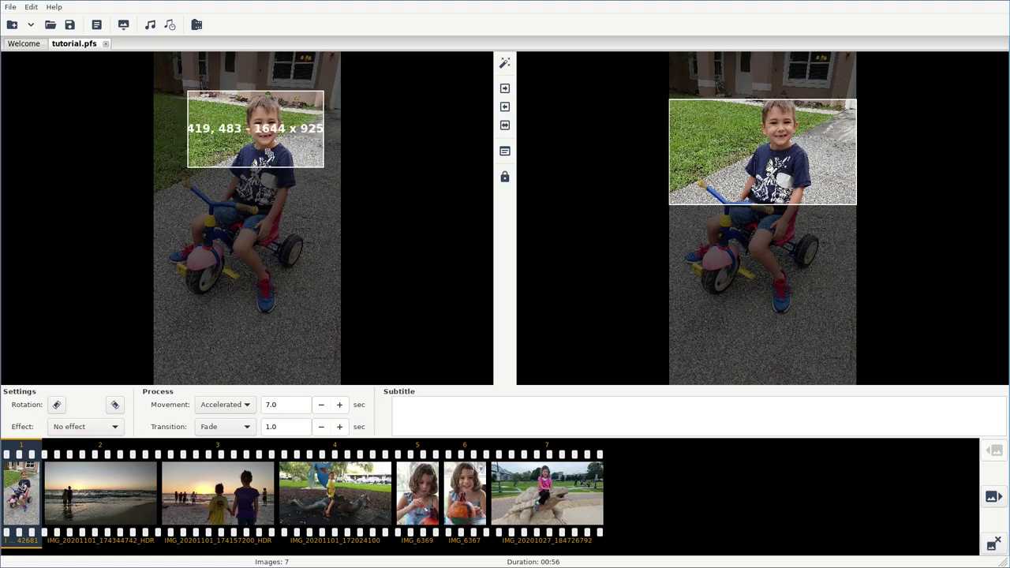
# - Shift the end frames of photos 2, 3 and 4, and move photo 7's start frame left over the girl
pyautogui.click(120, 497)
pyautogui.moveTo(789, 189); pyautogui.dragTo(508, 225)
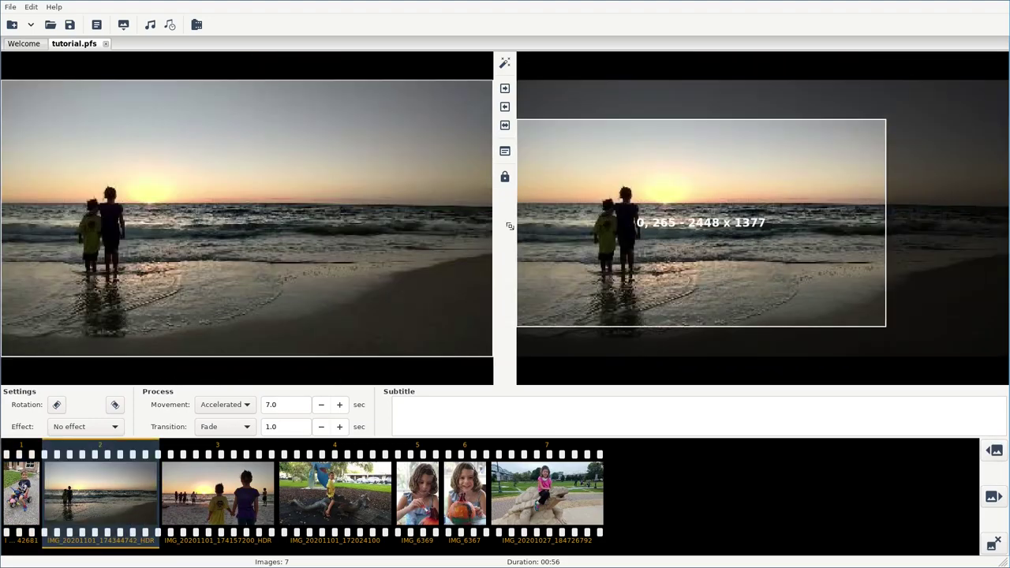
pyautogui.click(217, 493)
pyautogui.moveTo(853, 249); pyautogui.dragTo(715, 284)
pyautogui.click(351, 499)
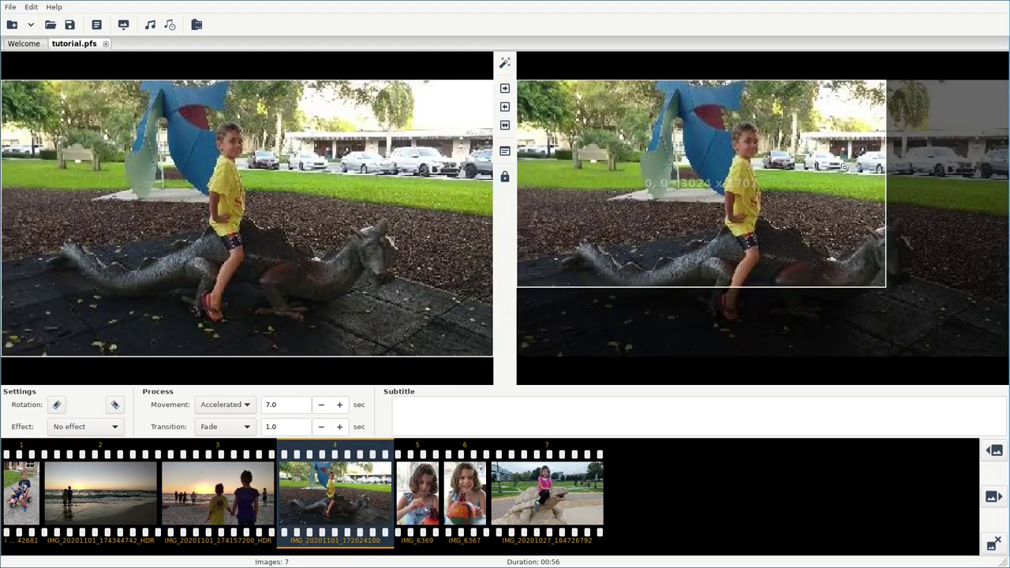
pyautogui.moveTo(736, 191); pyautogui.dragTo(772, 207)
pyautogui.click(418, 493)
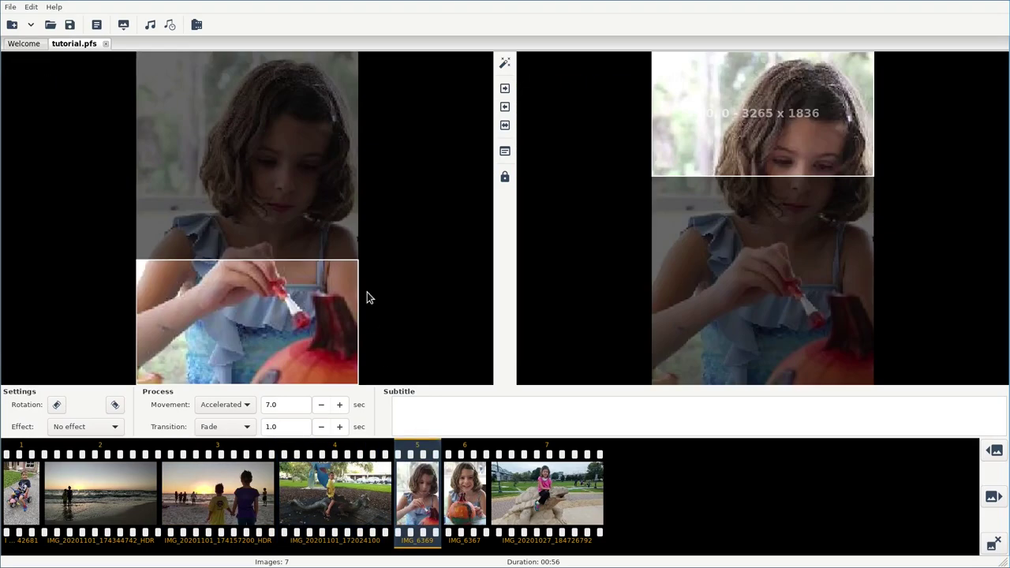
pyautogui.click(463, 500)
pyautogui.click(574, 521)
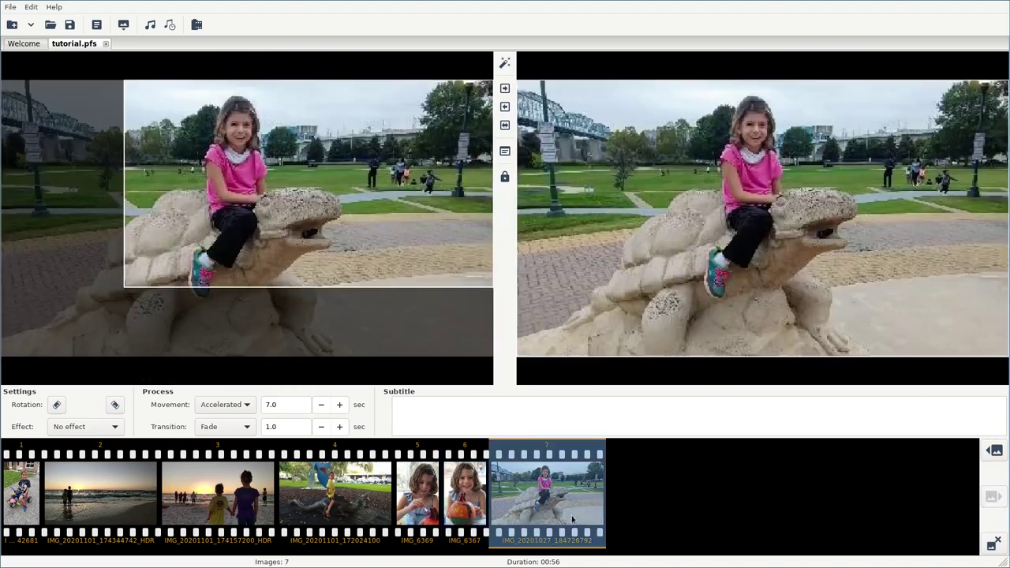
pyautogui.moveTo(425, 213); pyautogui.dragTo(340, 221)
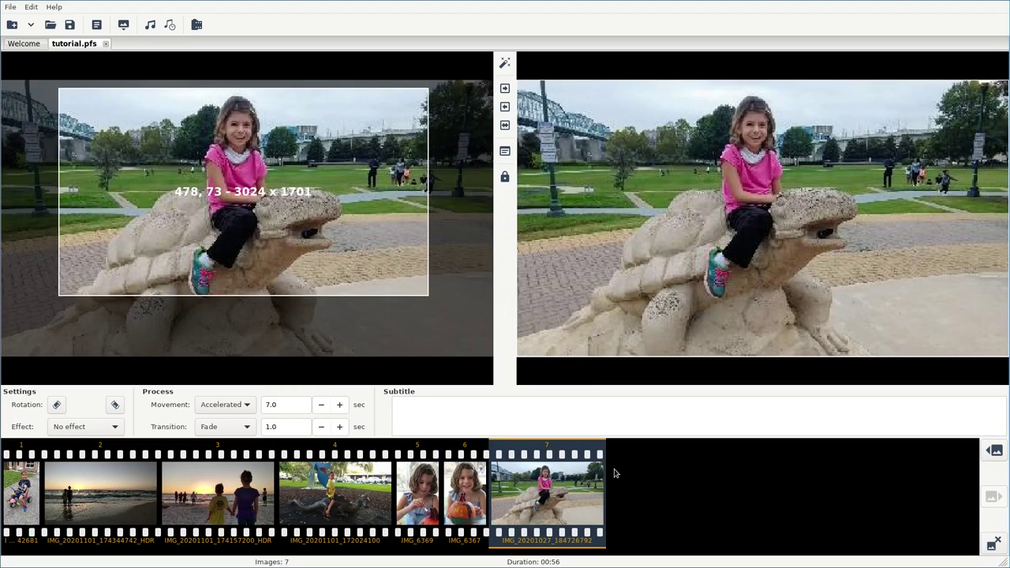
# - Render the slideshow again with the x264/AAC (MP4) FULL-HD settings
pyautogui.click(196, 25)
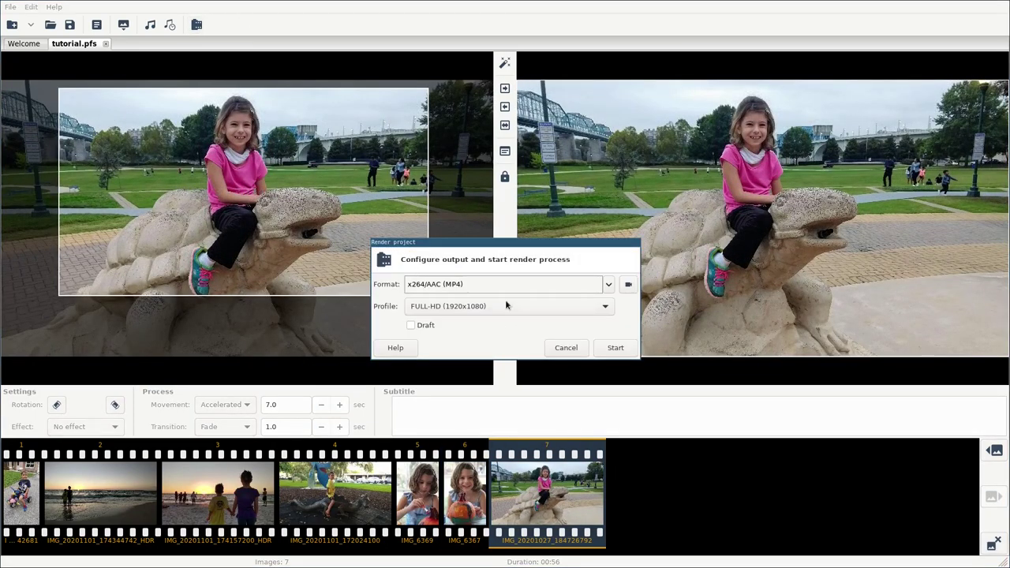
pyautogui.click(614, 348)
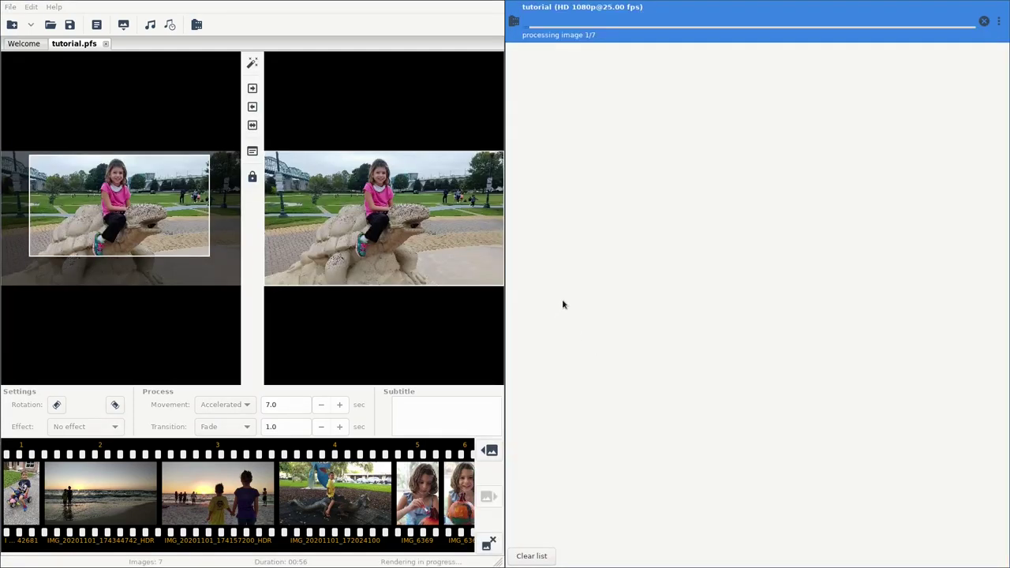